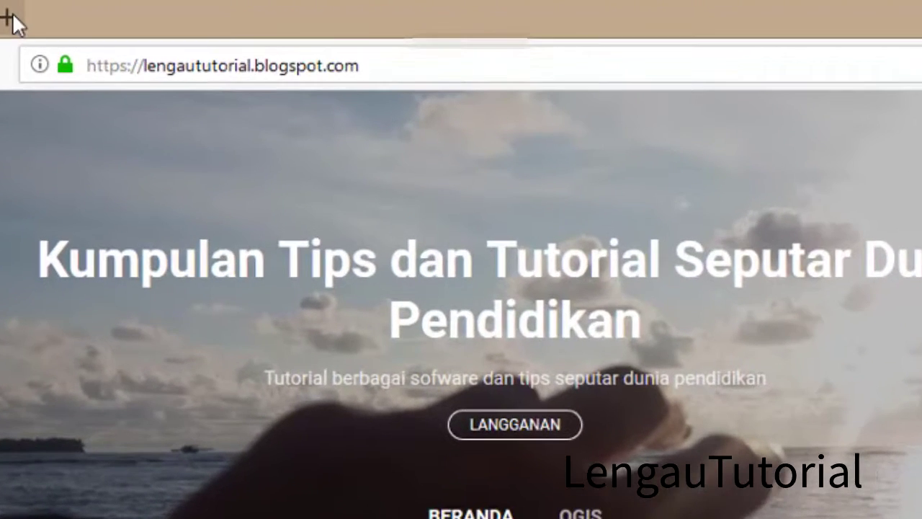
# Step: Open instawidget.net in a new browser tab and go to its free Instagram widget generator
pyautogui.click(11, 16)
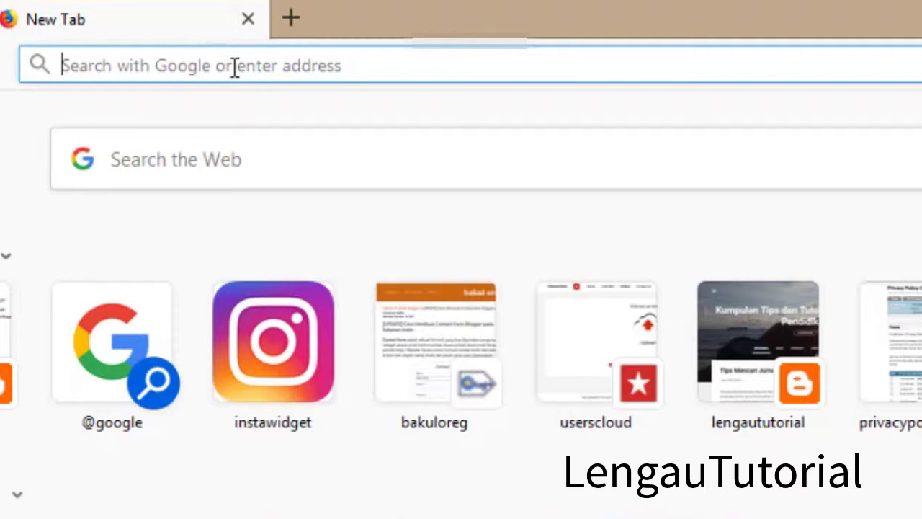
pyautogui.write('ins')
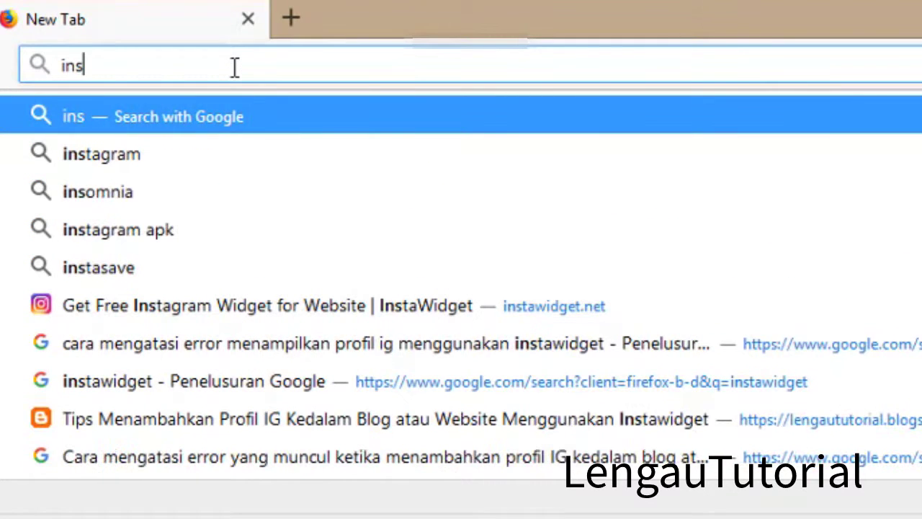
pyautogui.write('tawidget.n')
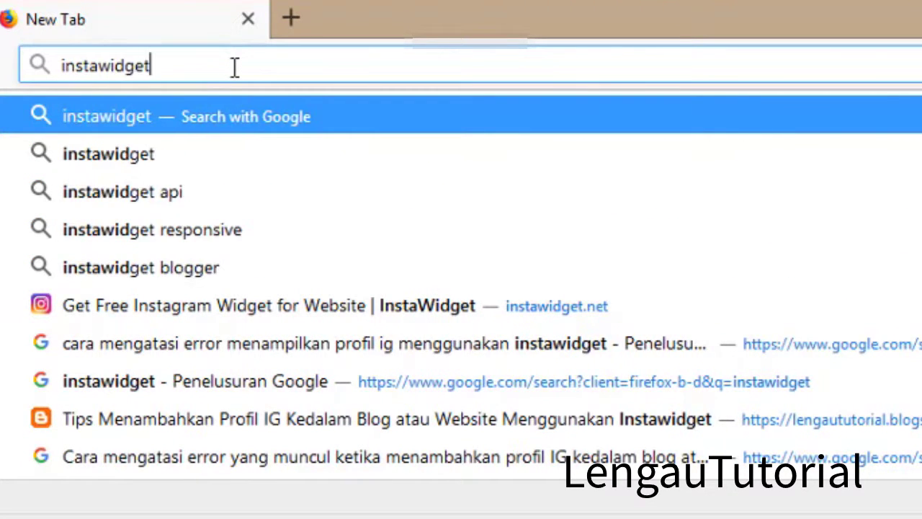
pyautogui.write('et')
pyautogui.press('Return')
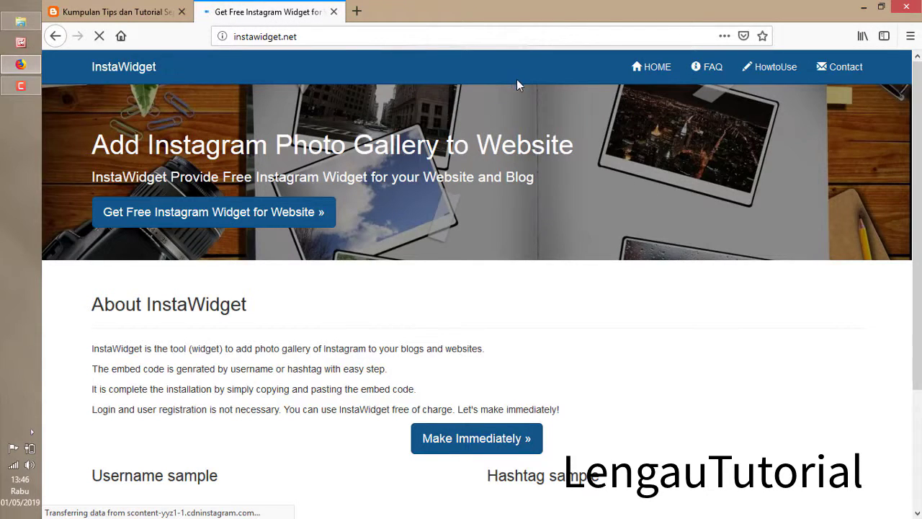
pyautogui.click(461, 446)
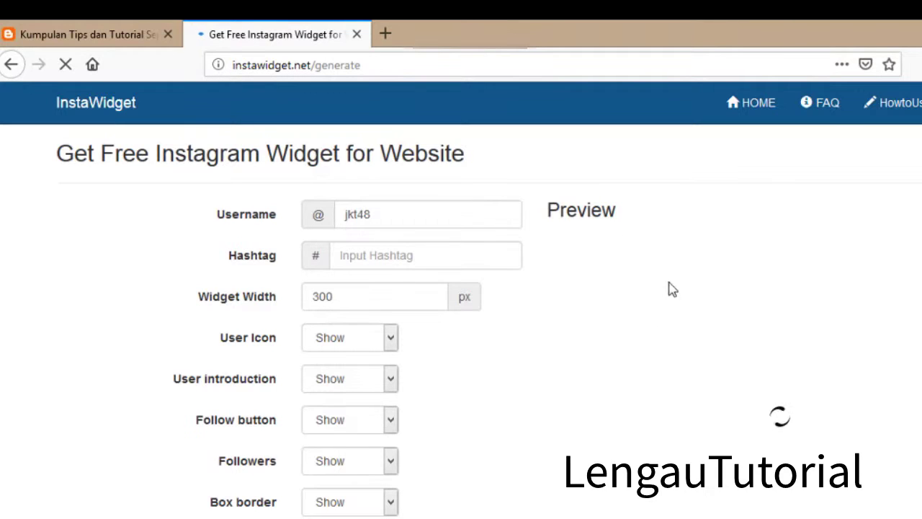
# Step: Replace the sample username with the account's Instagram username and set the widget width to 285 px
pyautogui.click(440, 214)
pyautogui.press('BackSpace')
pyautogui.press('BackSpace')
pyautogui.press('BackSpace')
pyautogui.press('BackSpace')
pyautogui.press('BackSpace')
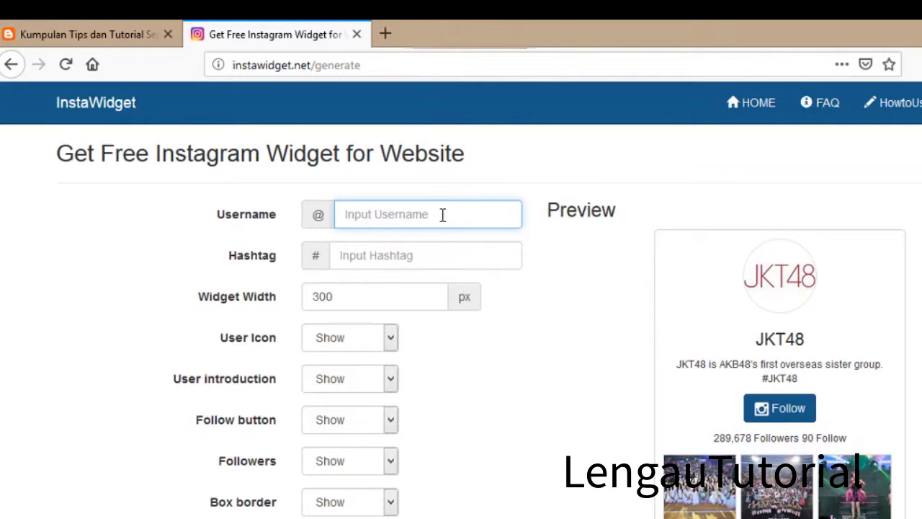
pyautogui.write('@il')
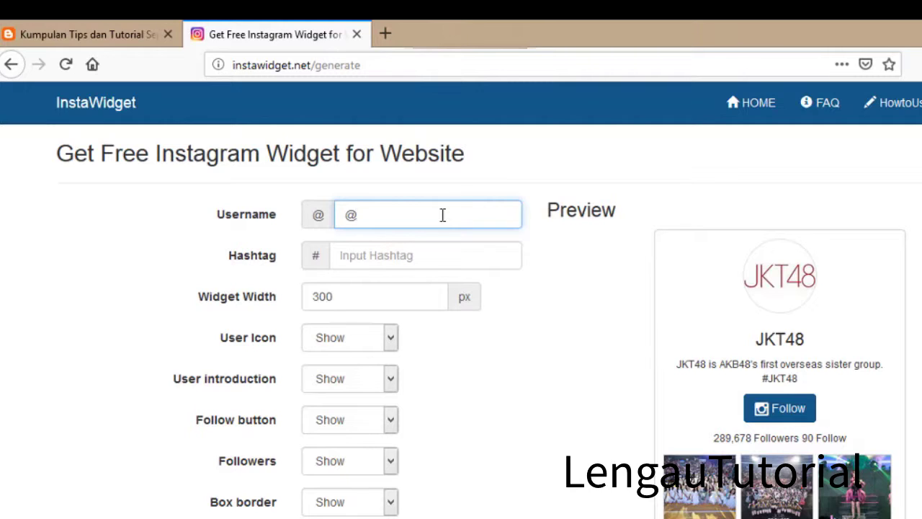
pyautogui.press('BackSpace')
pyautogui.press('BackSpace')
pyautogui.press('BackSpace')
pyautogui.write('i')
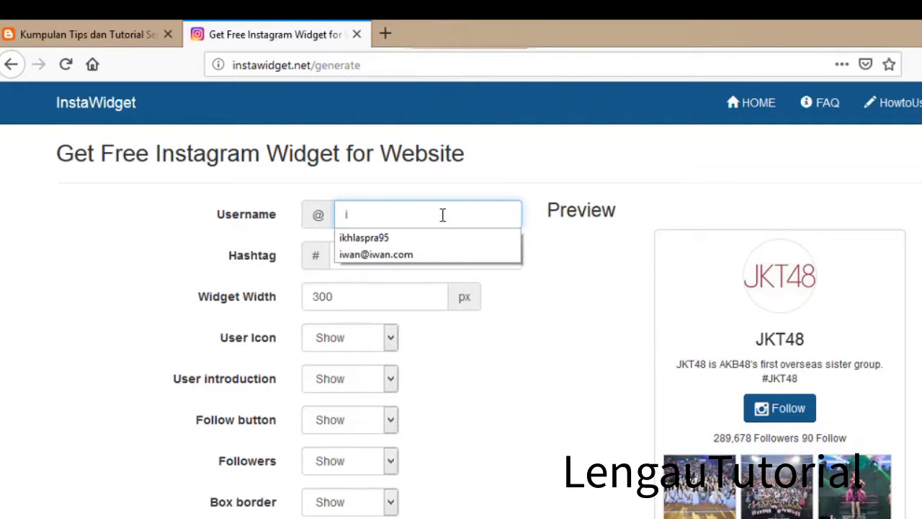
pyautogui.click(421, 243)
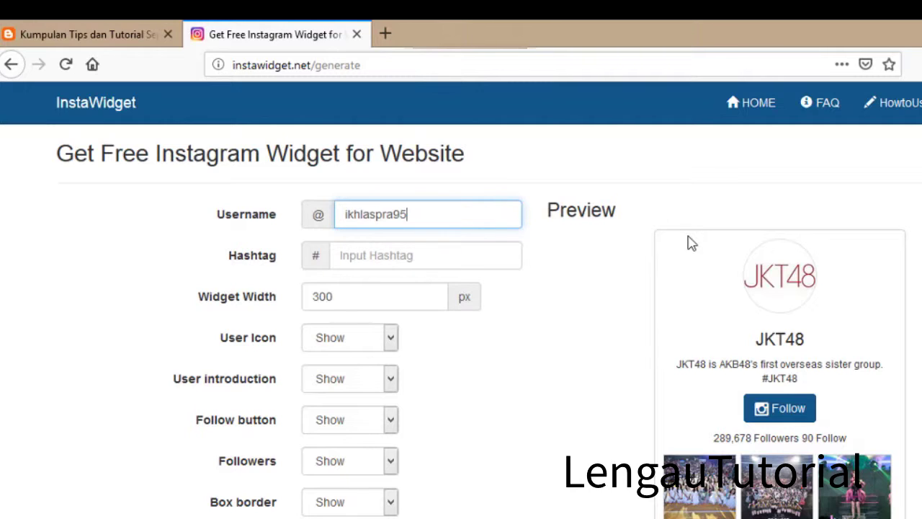
pyautogui.moveTo(361, 300); pyautogui.dragTo(262, 303)
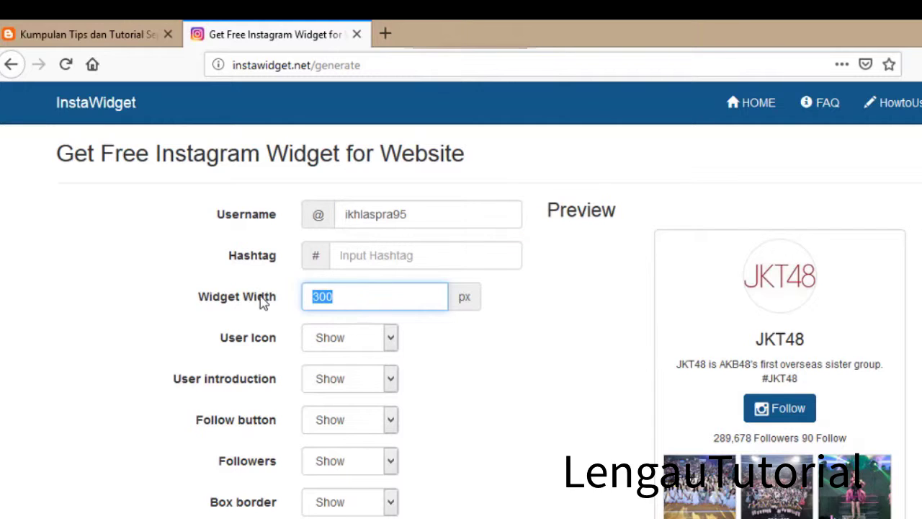
pyautogui.write('285')
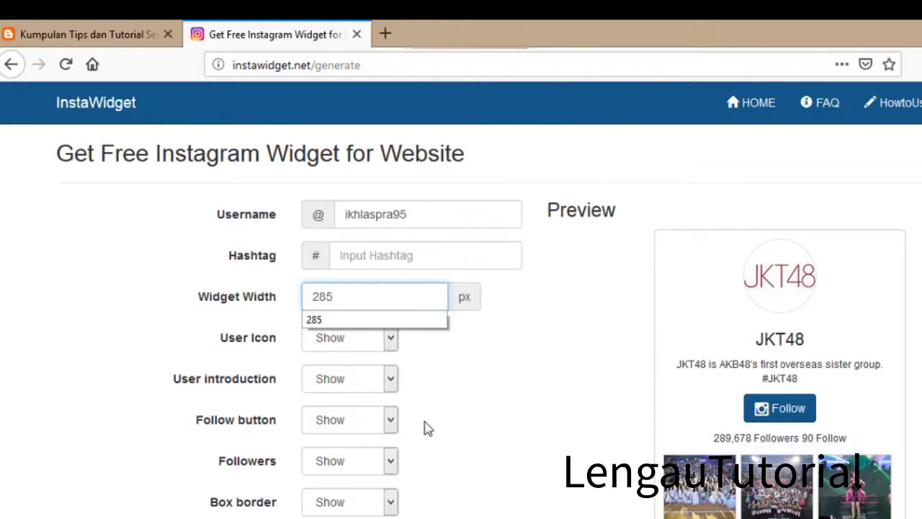
pyautogui.moveTo(463, 408); pyautogui.dragTo(667, 320)
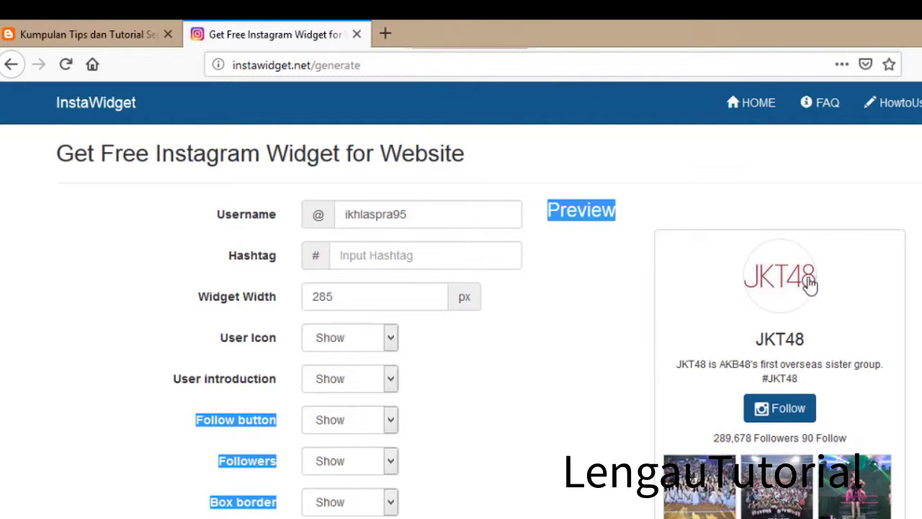
pyautogui.click(489, 430)
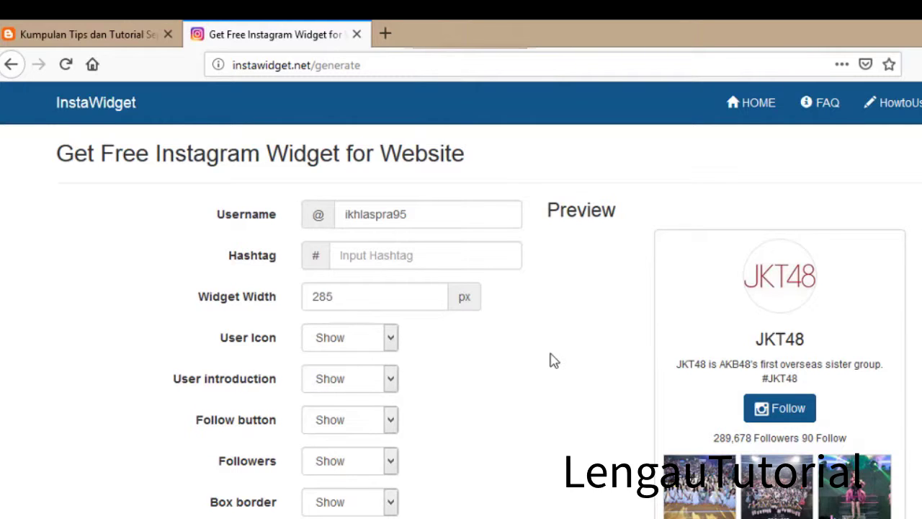
pyautogui.moveTo(688, 367); pyautogui.dragTo(818, 364)
pyautogui.click(559, 375)
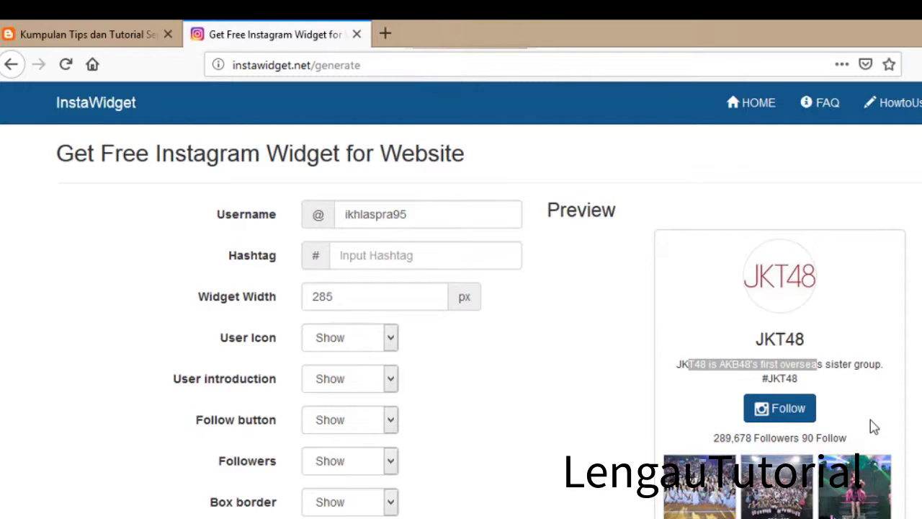
# Step: Generate the preview of the Instagram widget, leaving the remaining display options at their defaults
pyautogui.scroll(-5, 461, 320)
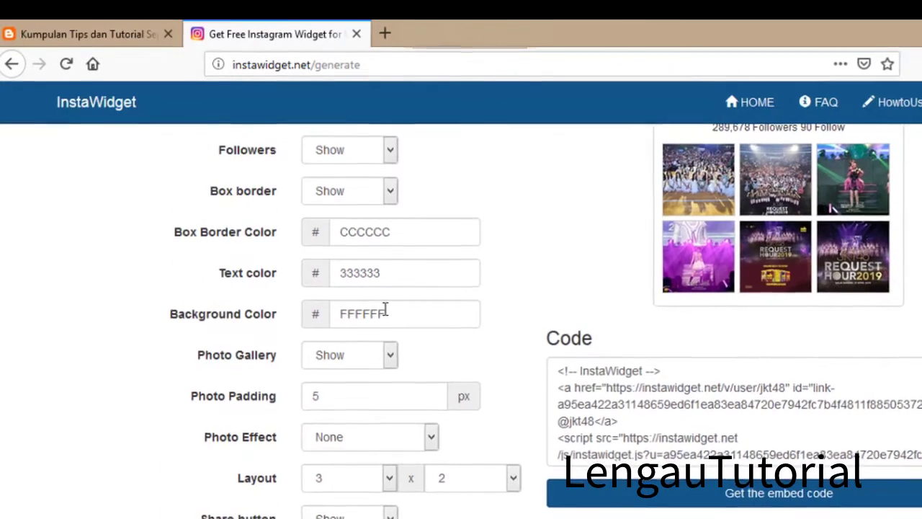
pyautogui.scroll(-1, 374, 293)
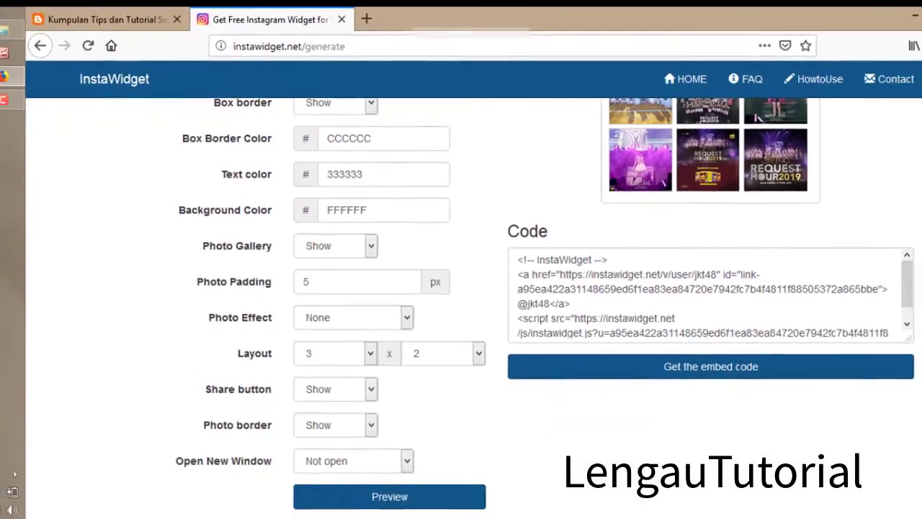
pyautogui.click(363, 191)
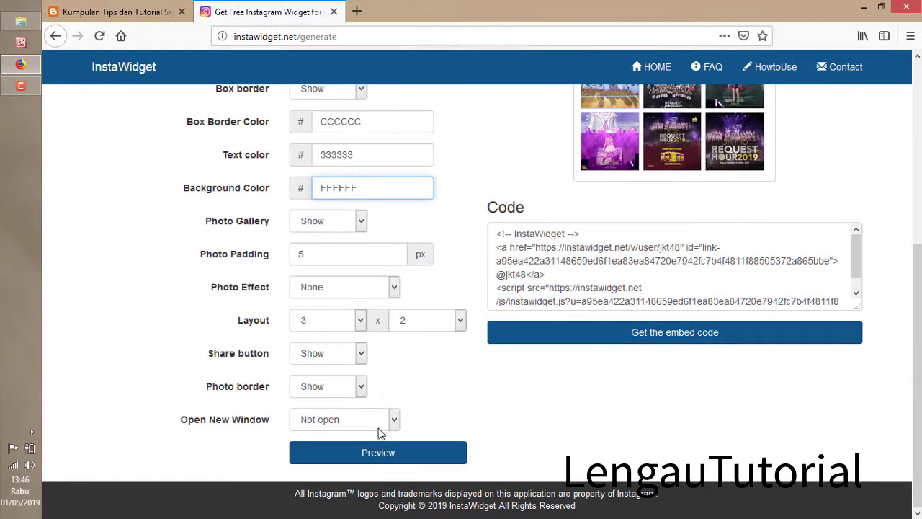
pyautogui.click(378, 451)
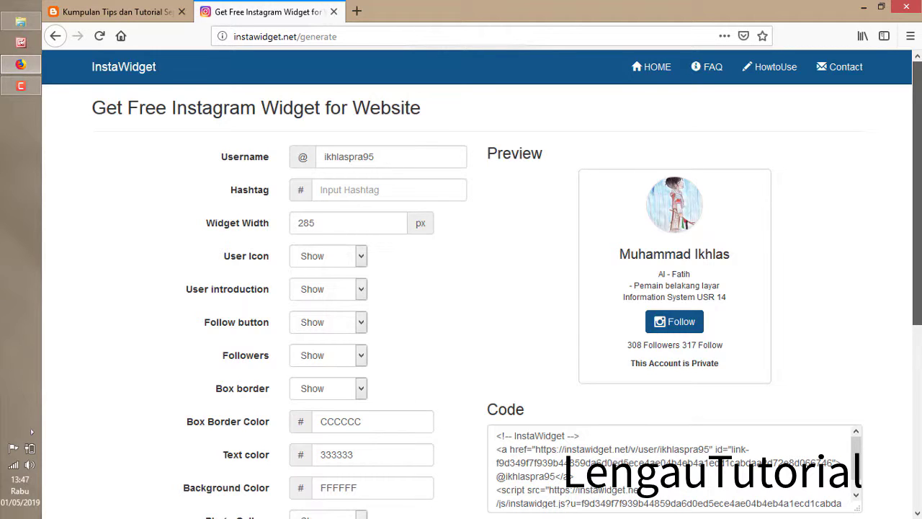
# Step: Get the widget's embed code and copy all of it to the clipboard
pyautogui.scroll(-4, 906, 381)
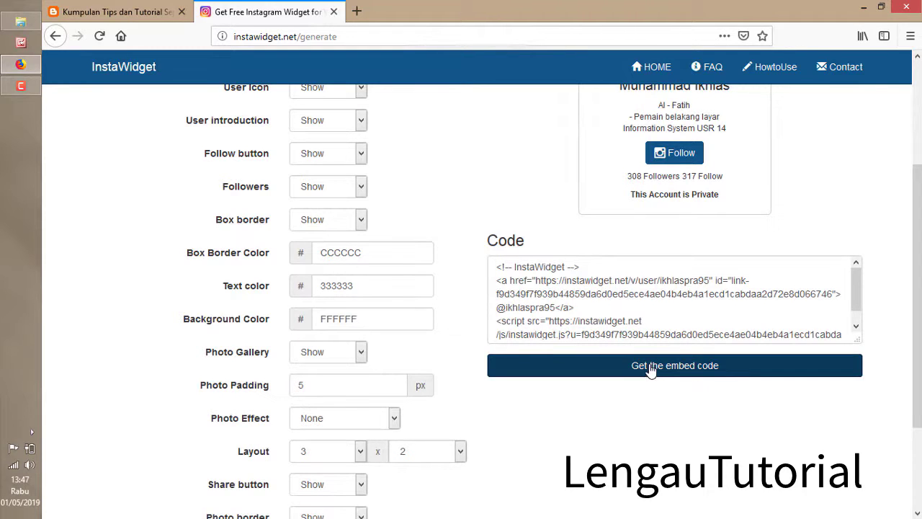
pyautogui.click(642, 366)
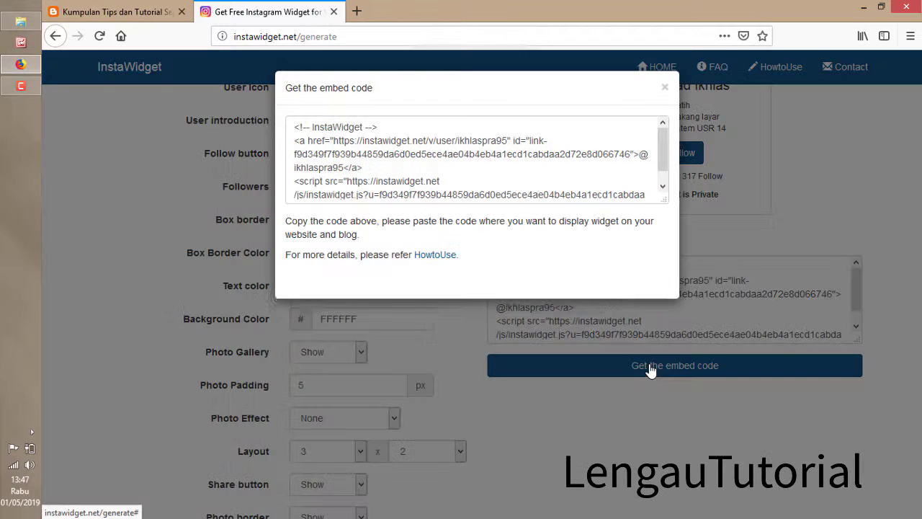
pyautogui.click(416, 141)
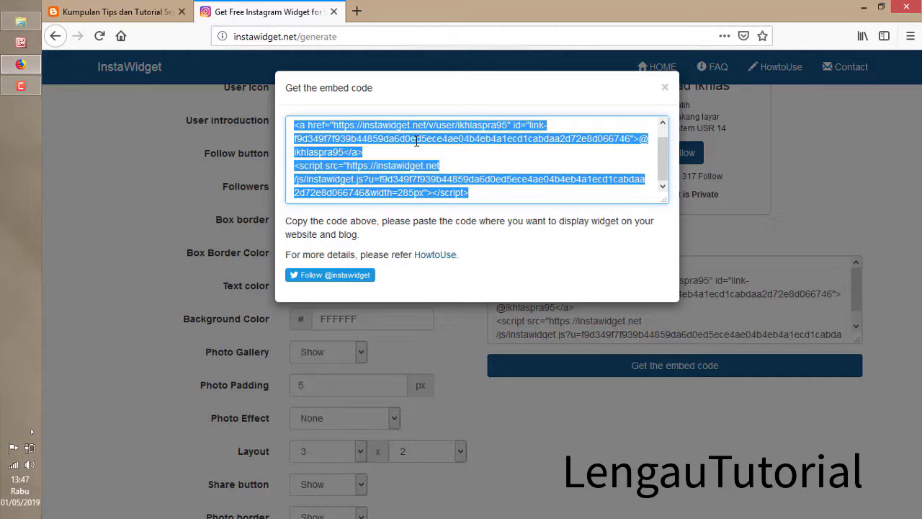
pyautogui.rightClick(416, 141)
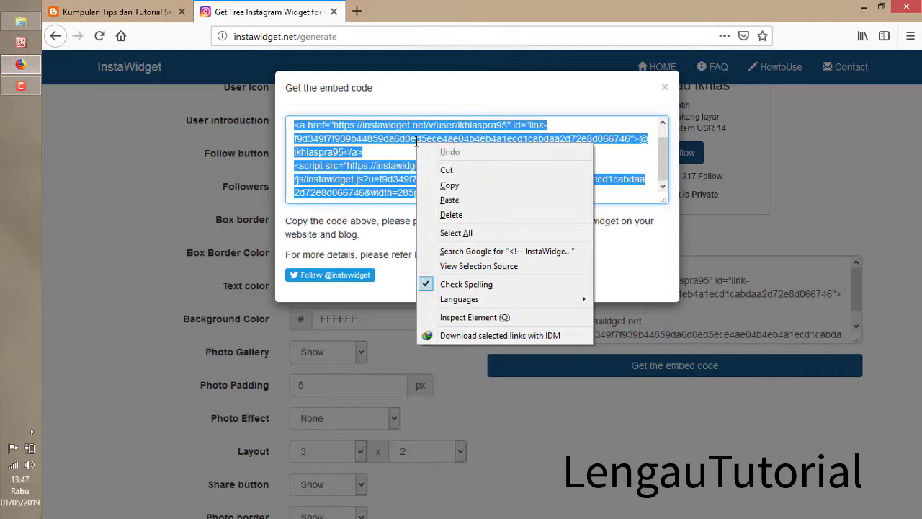
pyautogui.click(474, 185)
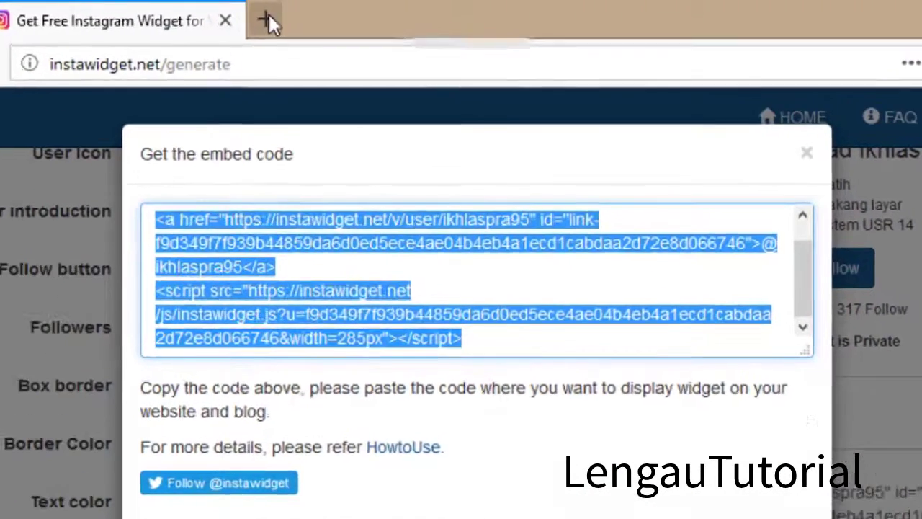
# Step: Open blogger.com in a new browser tab and bring up the blog theme's HTML for editing
pyautogui.click(290, 16)
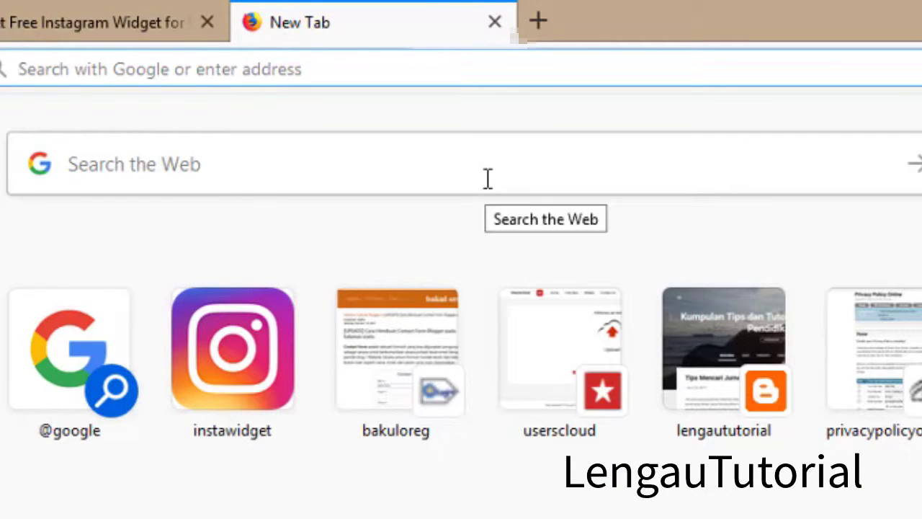
pyautogui.write('blogger.com/')
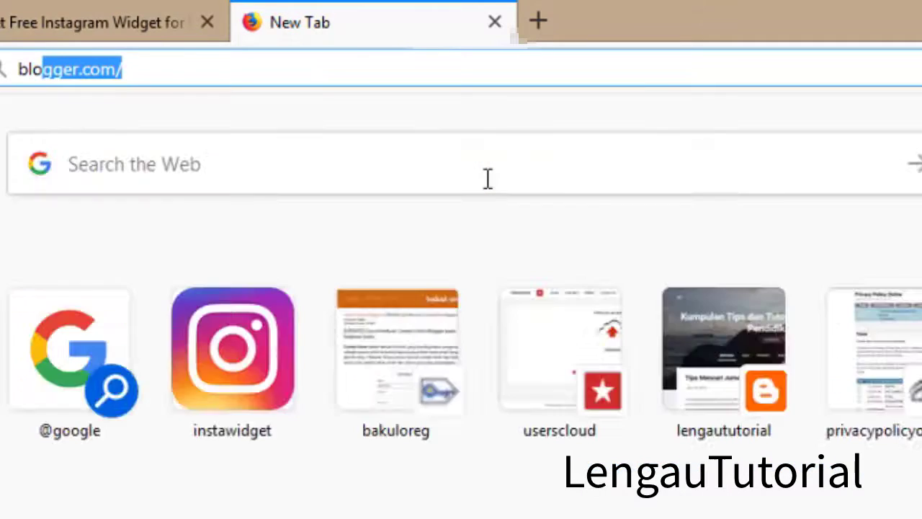
pyautogui.press('Return')
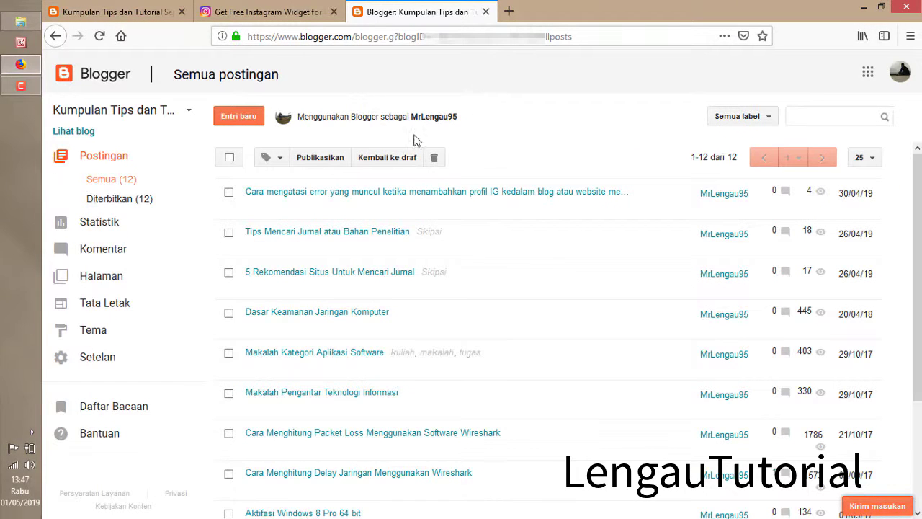
pyautogui.click(106, 331)
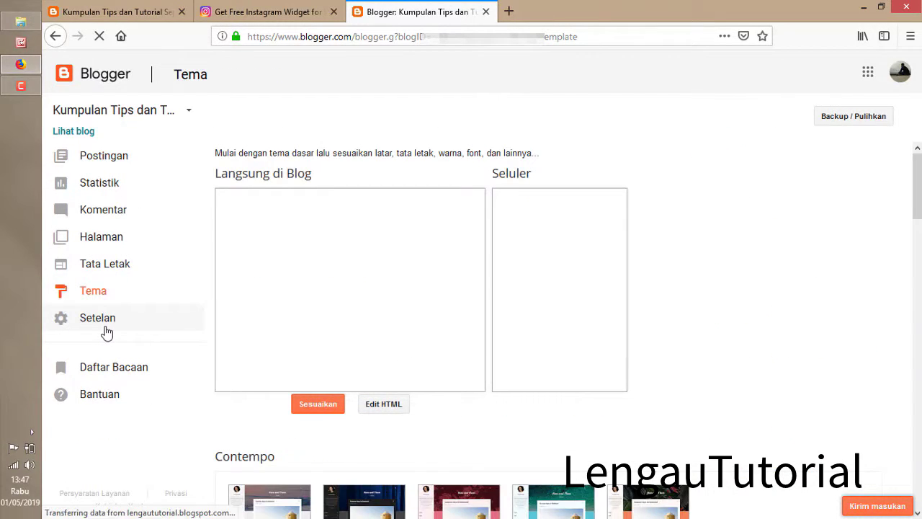
pyautogui.click(387, 409)
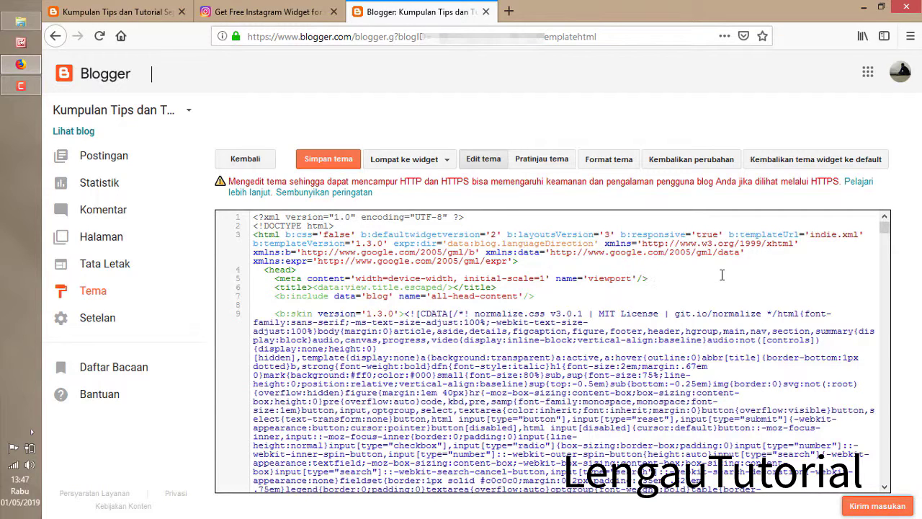
# Step: Find the <body> tag in the theme HTML and paste the copied InstaWidget code on a new line directly below it
pyautogui.hotkey('ctrl', 'f')
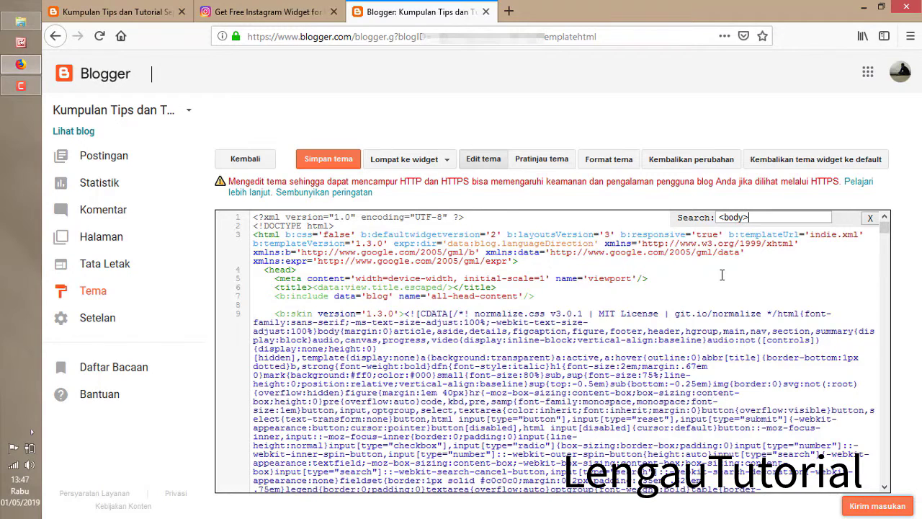
pyautogui.press('Return')
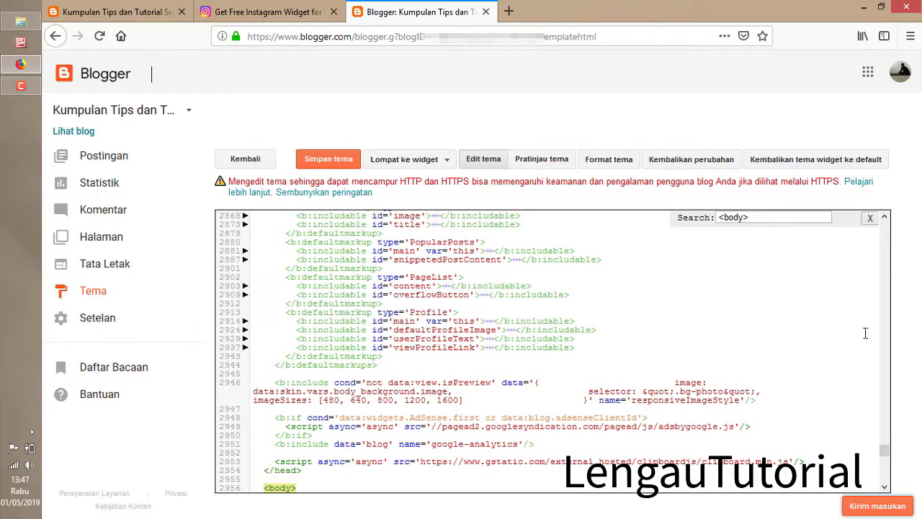
pyautogui.click(884, 487)
pyautogui.click(885, 487)
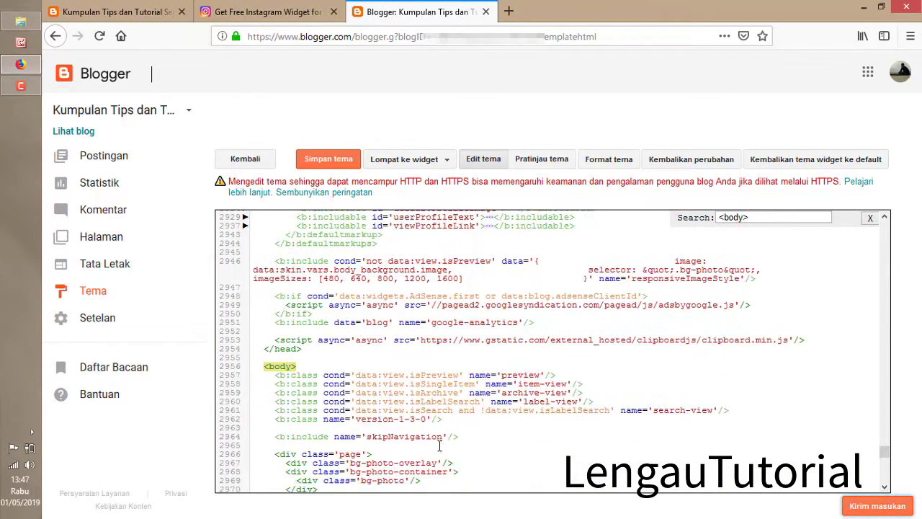
pyautogui.click(350, 368)
pyautogui.press('Return')
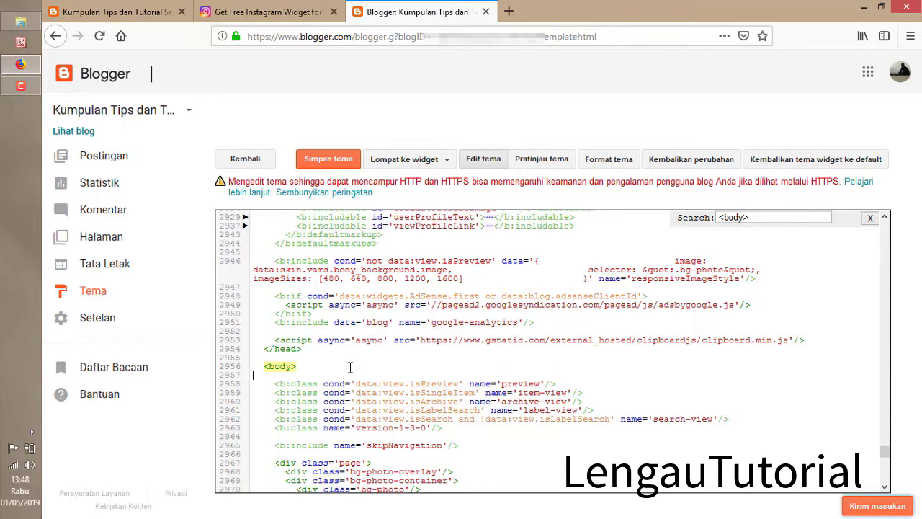
pyautogui.hotkey('ctrl', 'v')
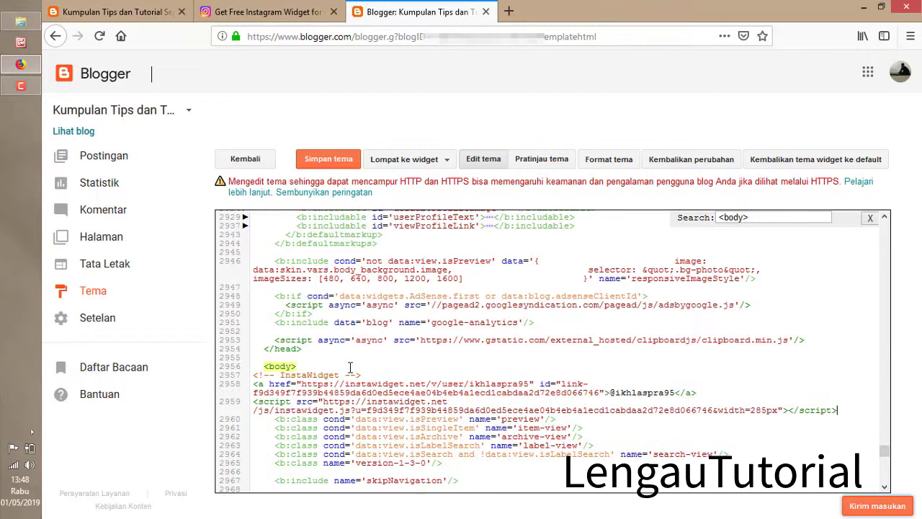
# Step: Insert a blank line after the pasted InstaWidget code and another between it and the <body> tag
pyautogui.click(730, 416)
pyautogui.press('Return')
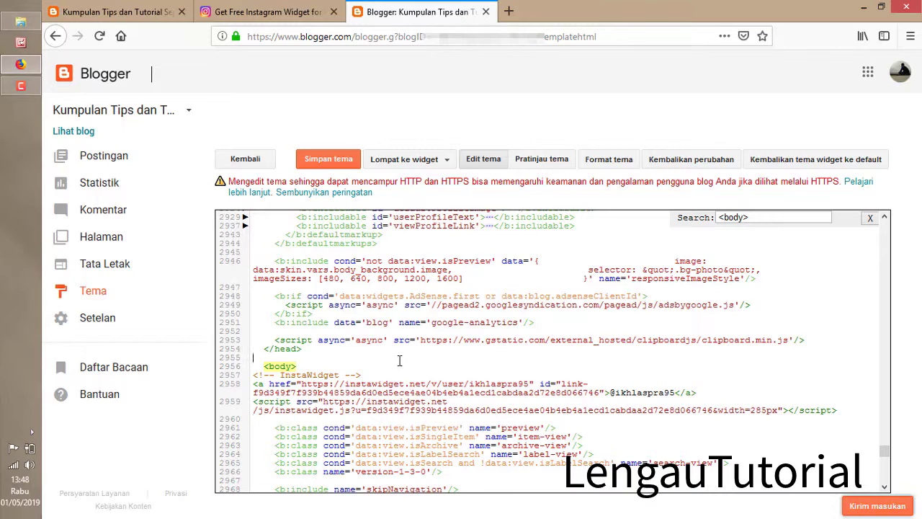
pyautogui.press('Return')
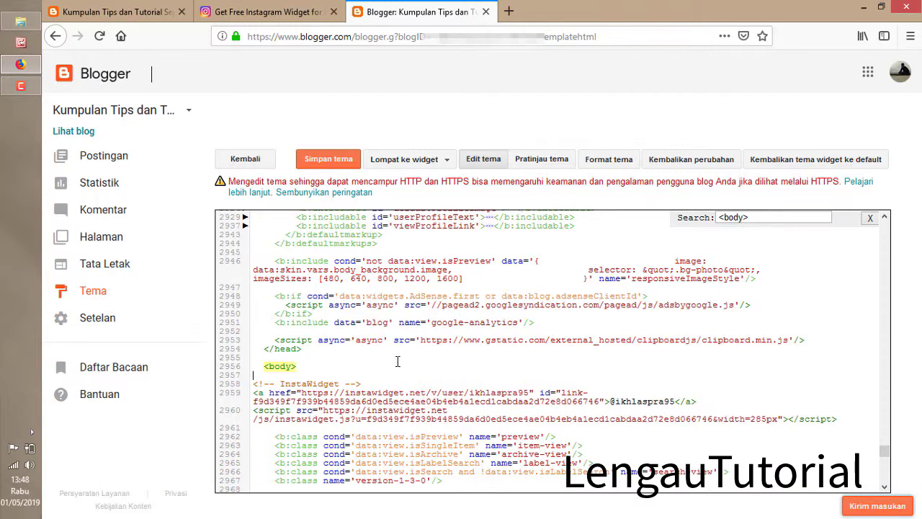
# Step: Try to save the edited theme and read the XML parsing message above the code
pyautogui.click(345, 166)
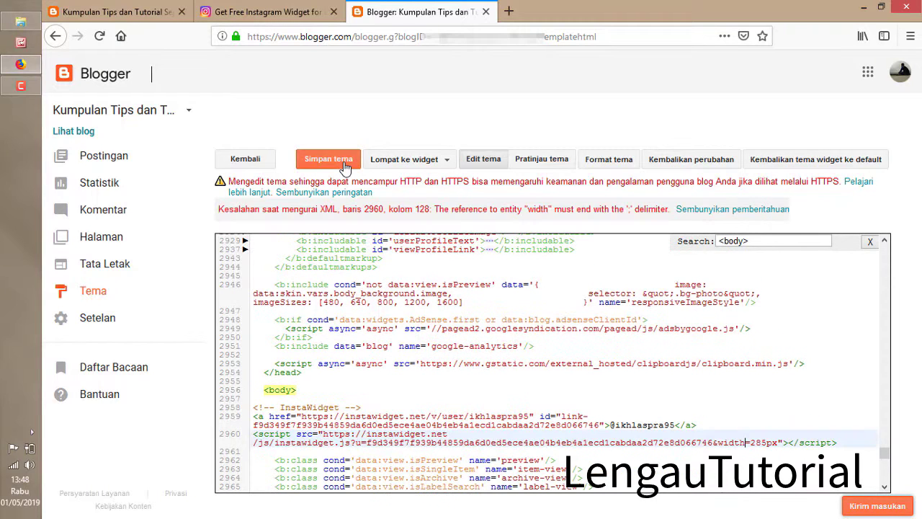
pyautogui.moveTo(218, 209); pyautogui.dragTo(606, 210)
pyautogui.doubleClick(605, 210)
pyautogui.click(511, 231)
# Step: Replace the & before width=285px in the InstaWidget script URL with &amp; and save the theme
pyautogui.click(885, 487)
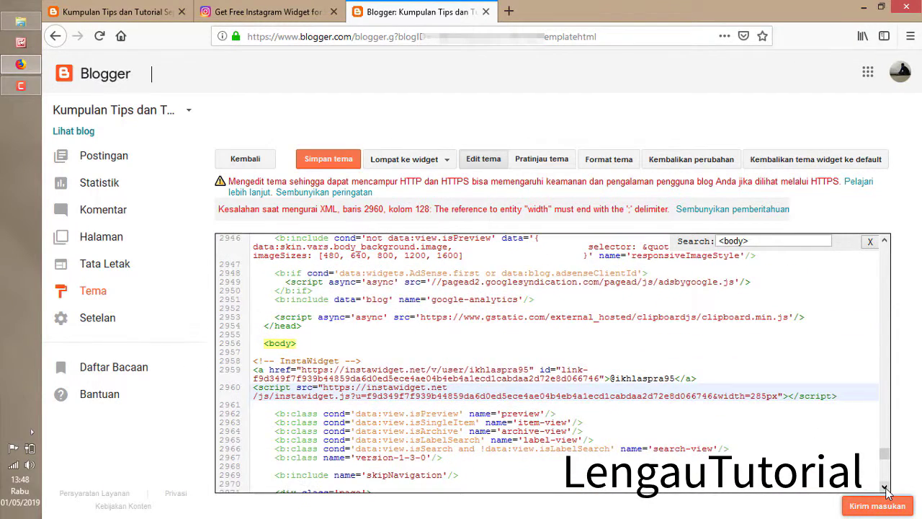
pyautogui.click(885, 488)
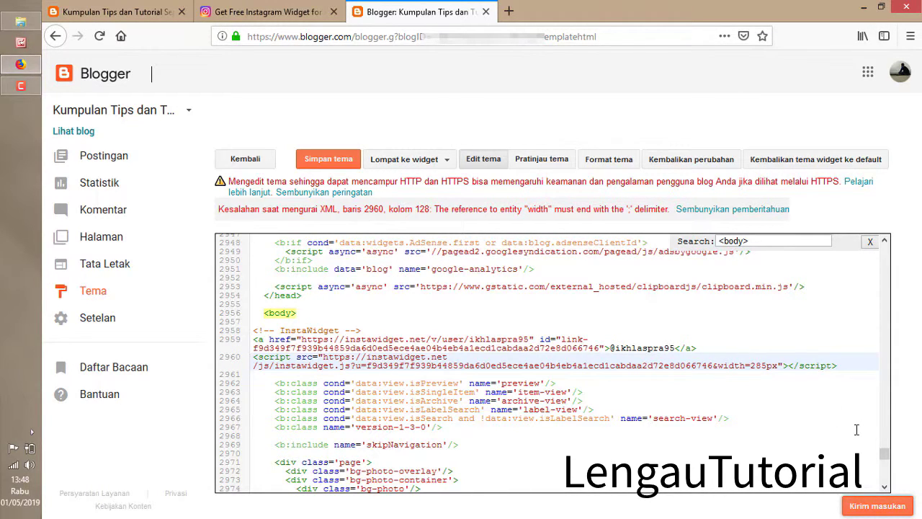
pyautogui.write('amp')
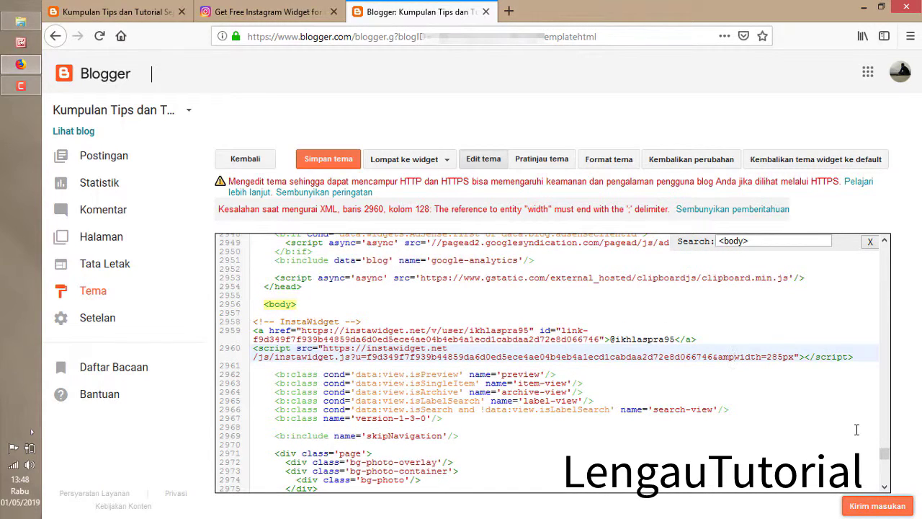
pyautogui.write(';')
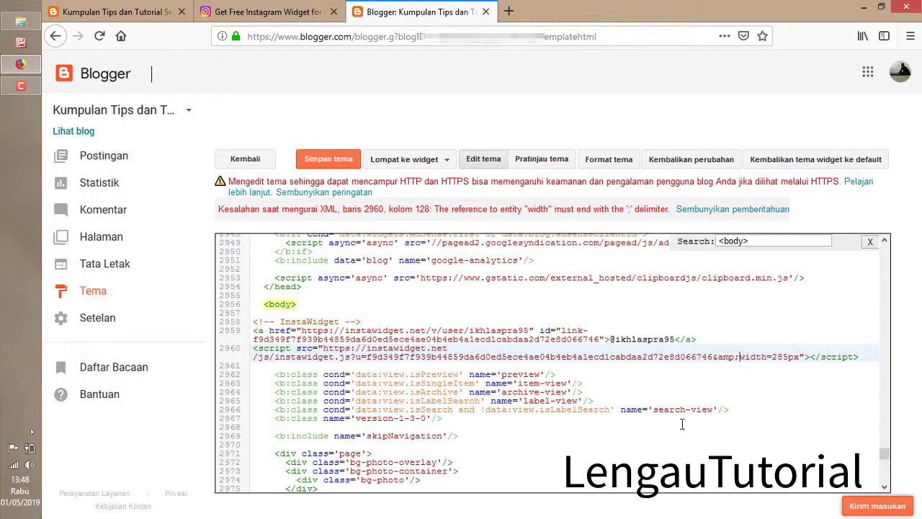
pyautogui.click(323, 164)
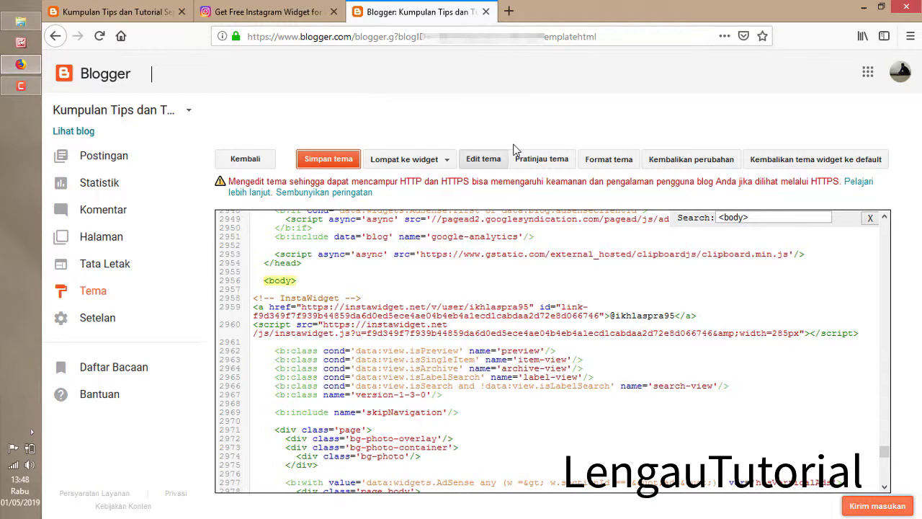
# Step: Open the live blog in a new tab to check the widget and close the old blog tab
pyautogui.click(84, 135)
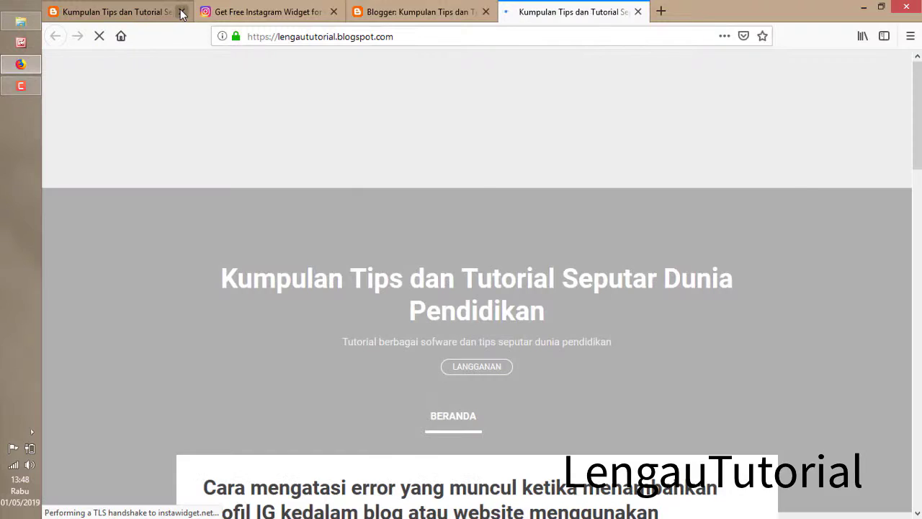
pyautogui.click(182, 13)
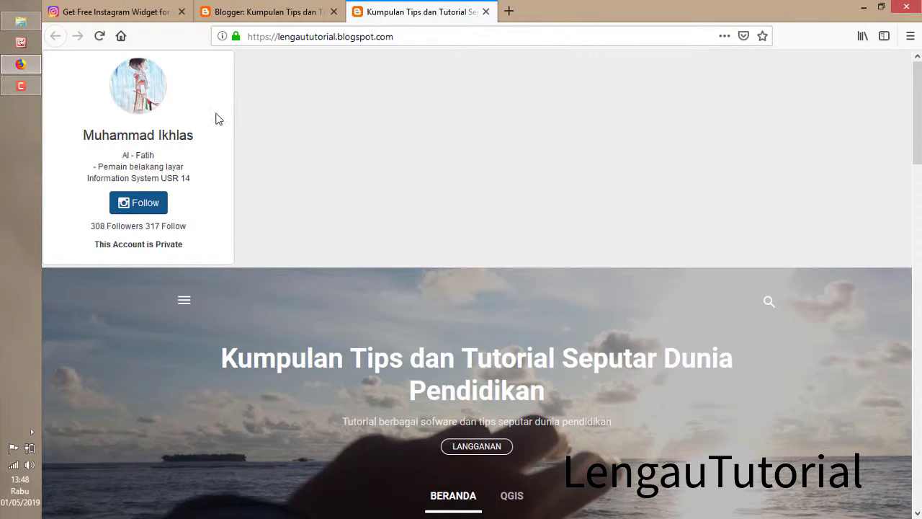